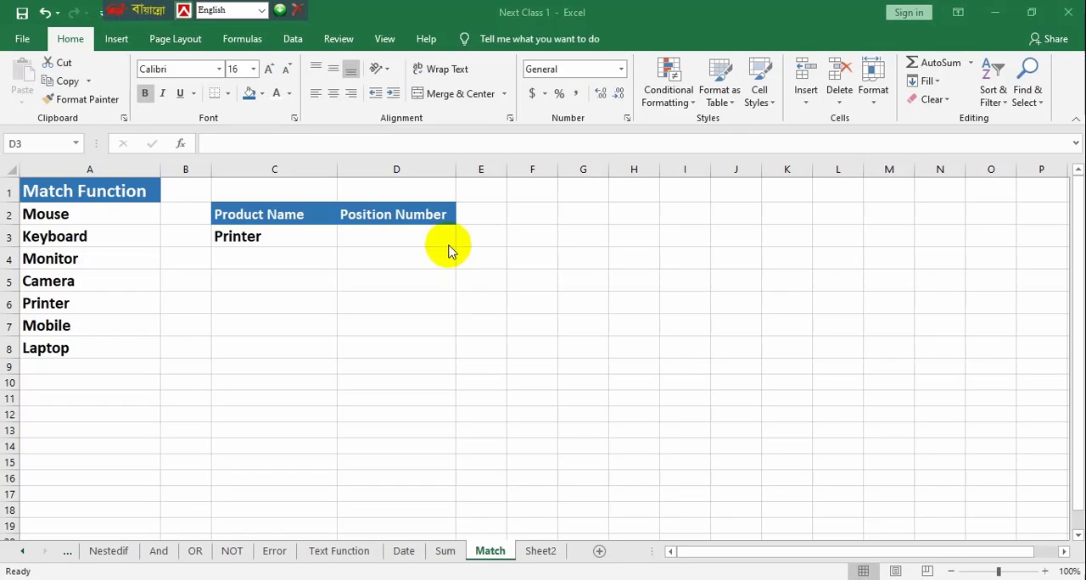
Examine the product list in A2:A8, the product name in C3 and the empty position number cell D3
click(417, 238)
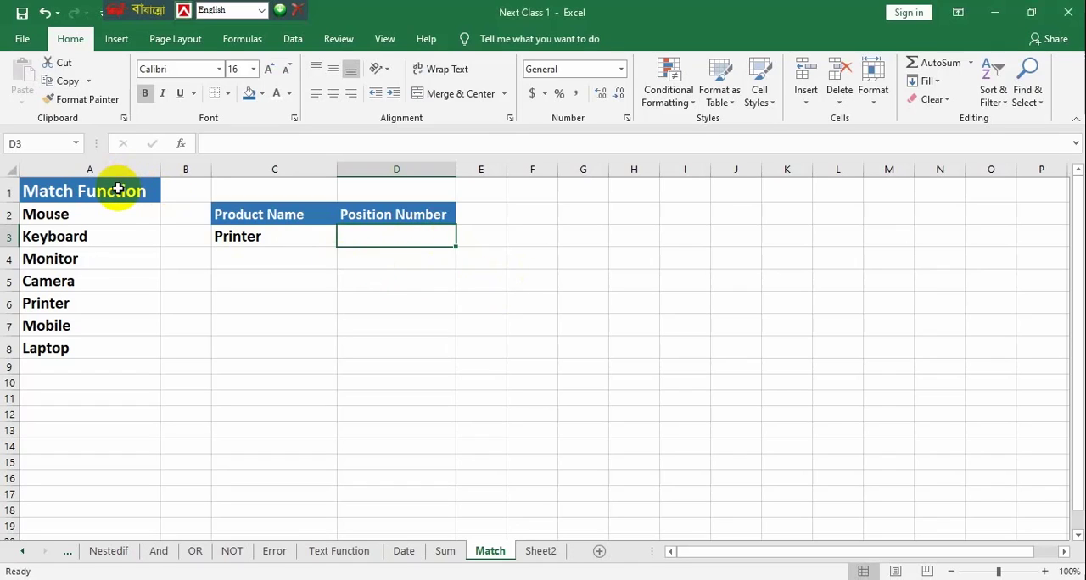
drag(121, 215, 128, 352)
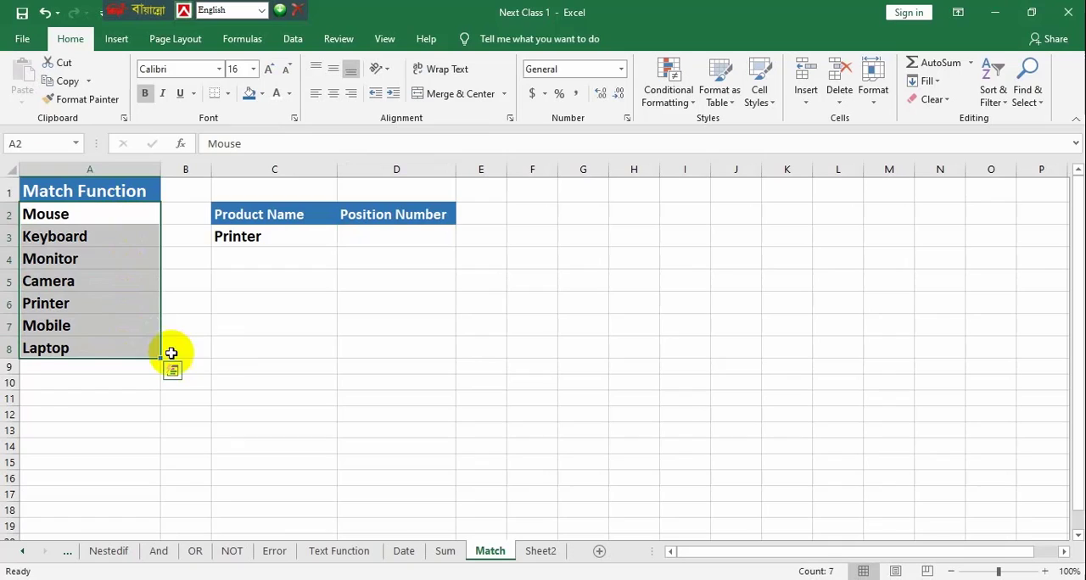
click(235, 351)
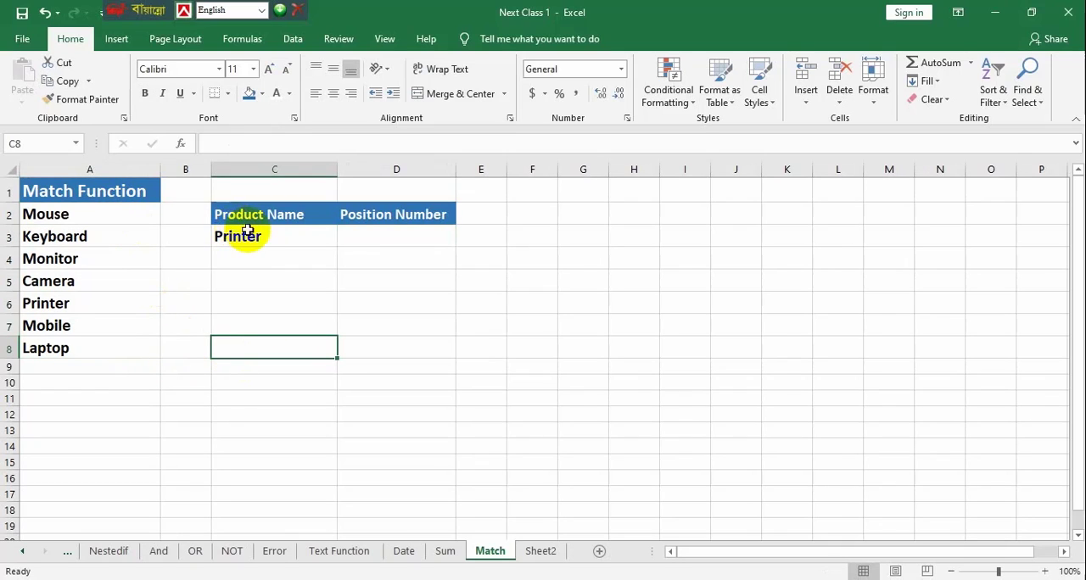
click(265, 237)
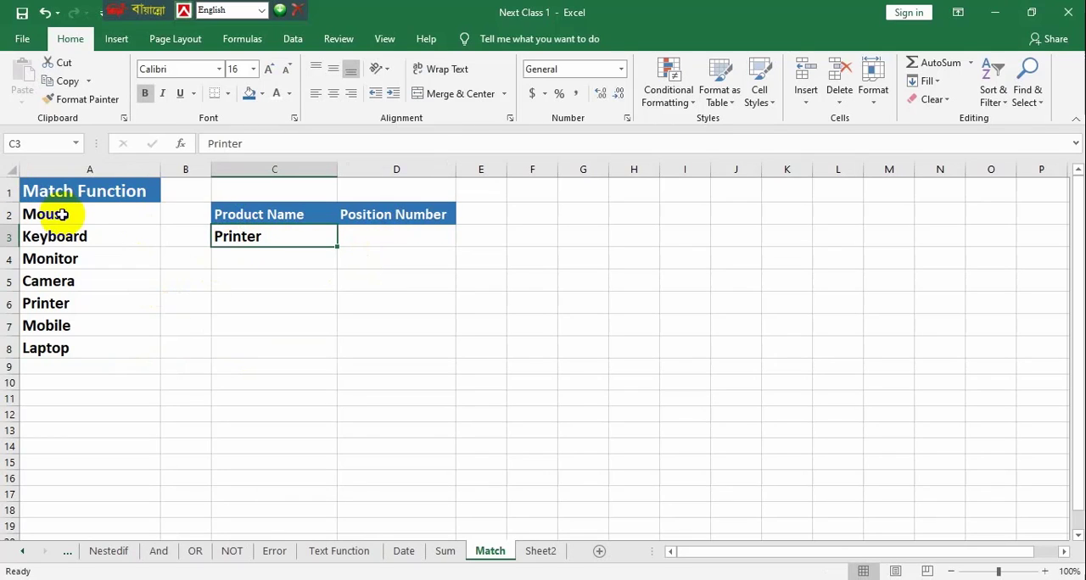
drag(72, 214, 63, 348)
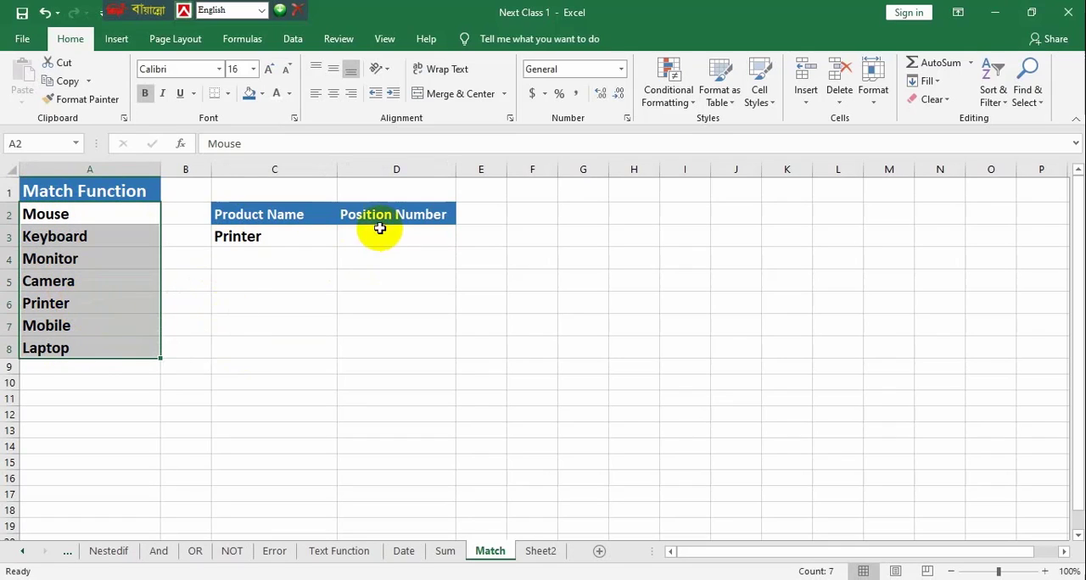
click(285, 233)
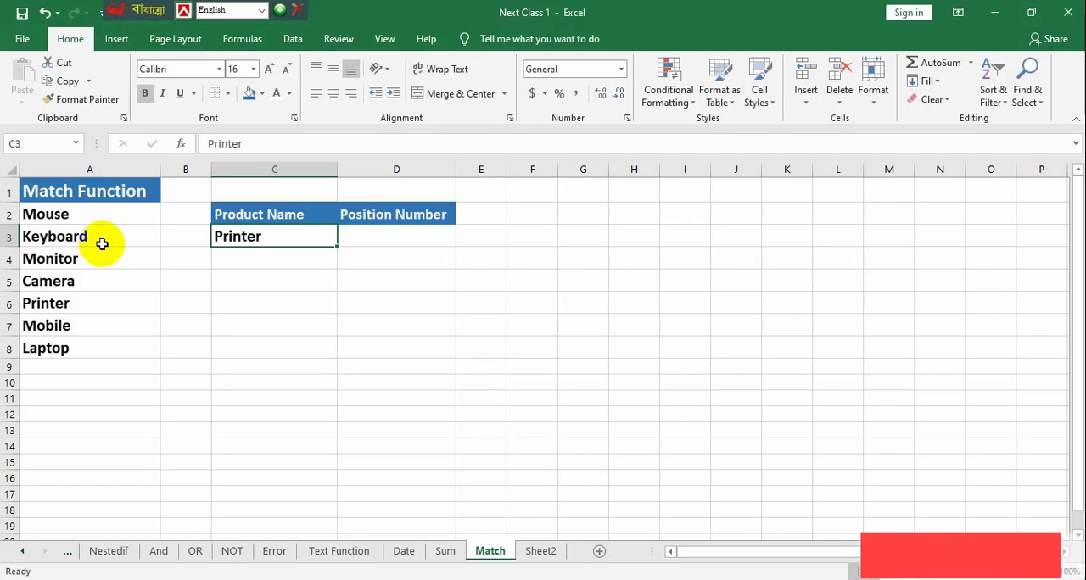
drag(85, 216, 90, 257)
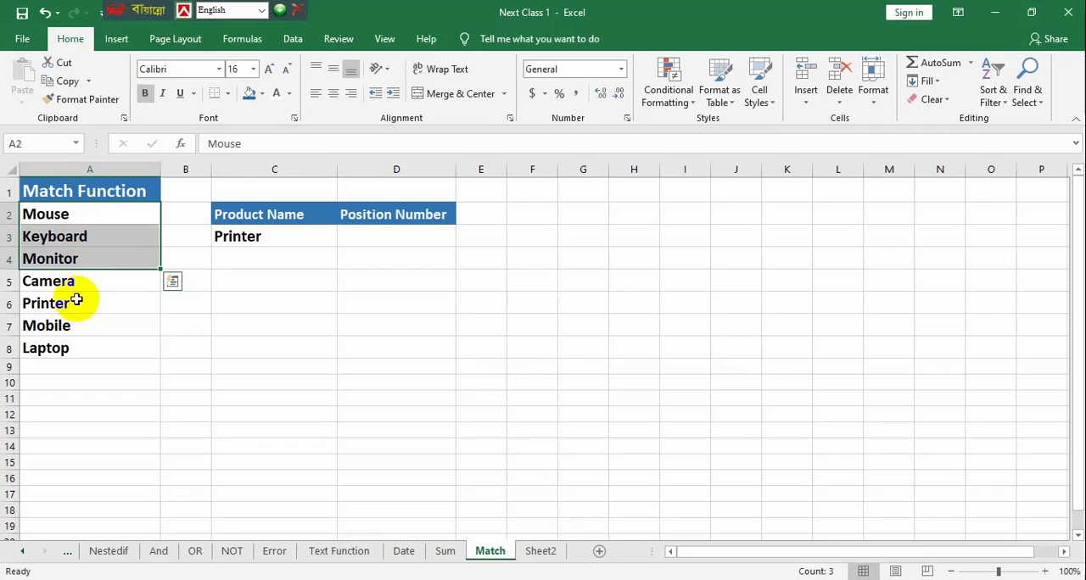
click(53, 214)
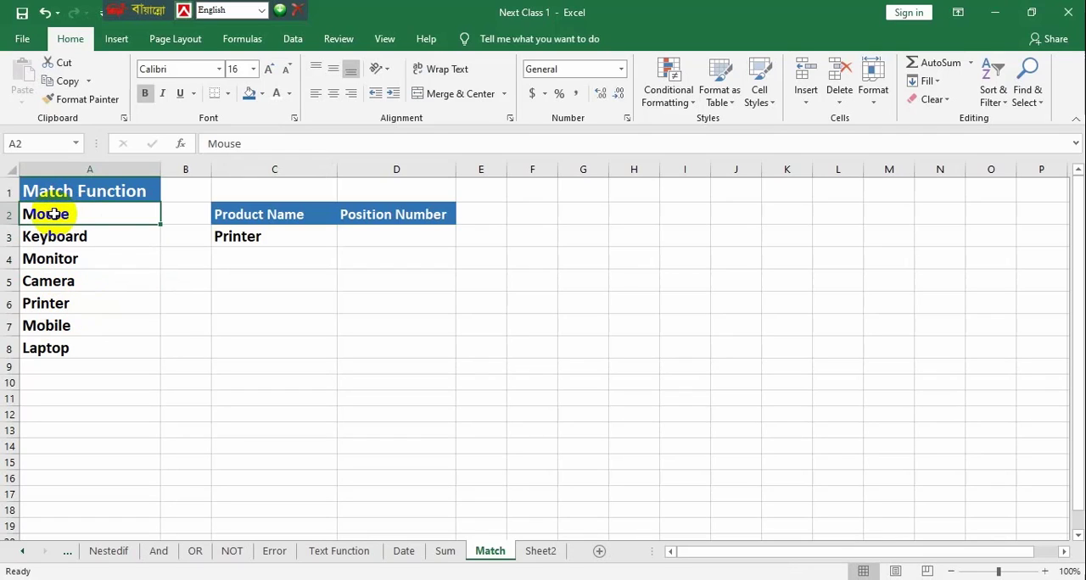
Start a MATCH formula in D3 with cell C3 as the lookup value
click(374, 239)
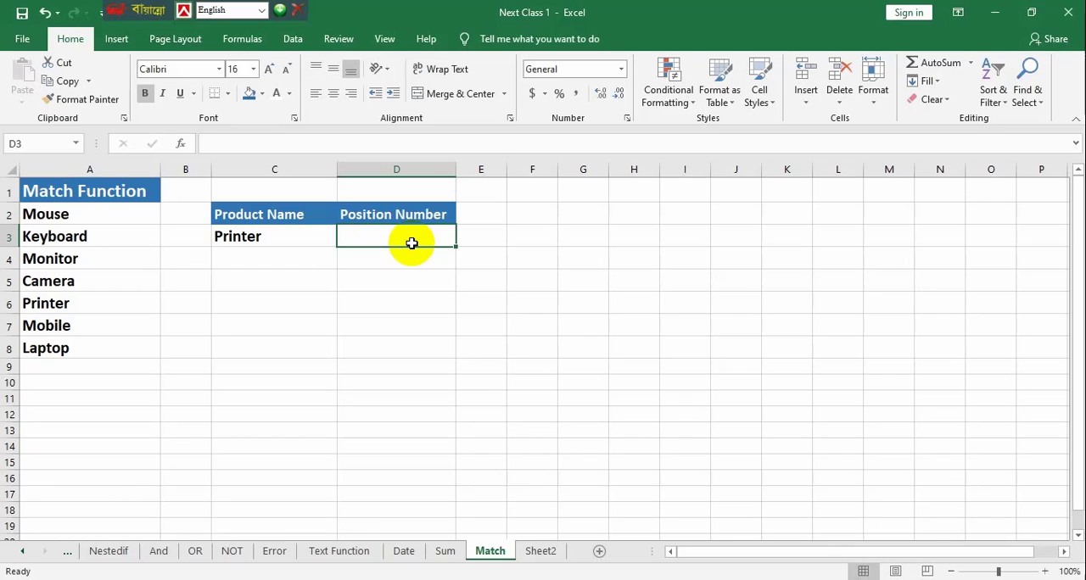
text(=mat)
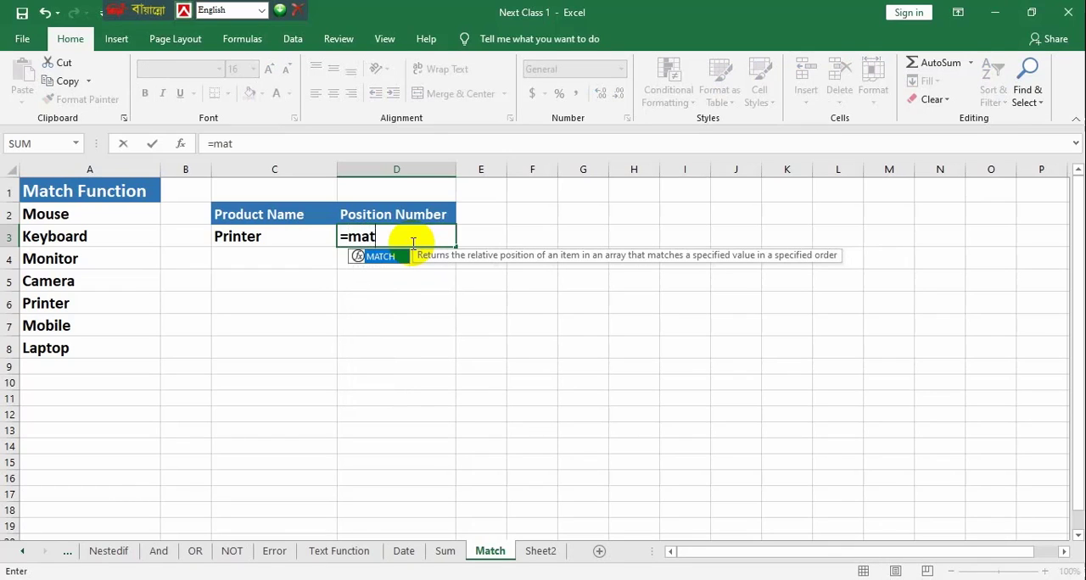
text(c)
key(Return)
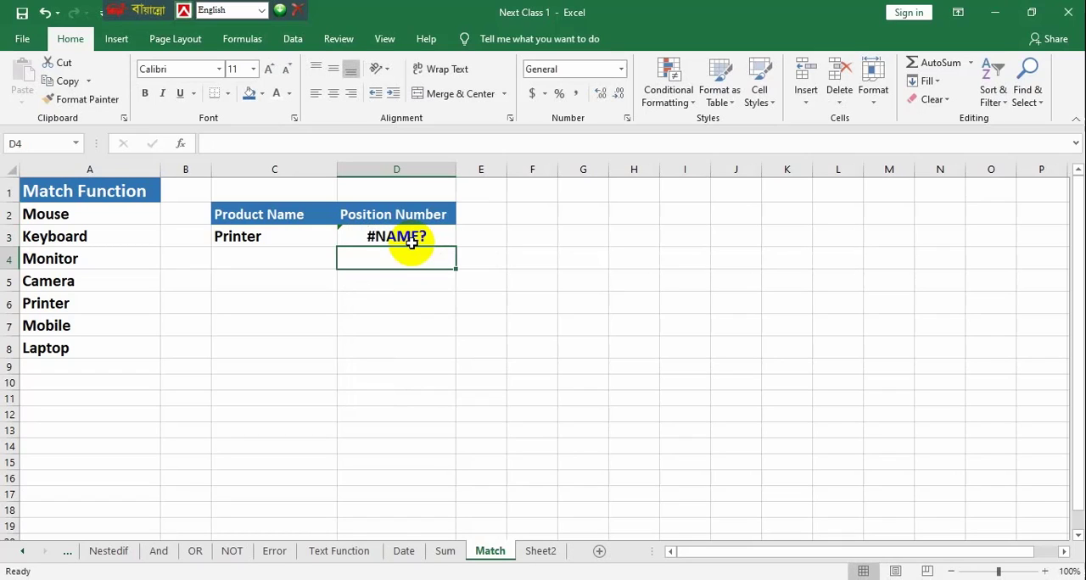
click(409, 238)
double_click(406, 234)
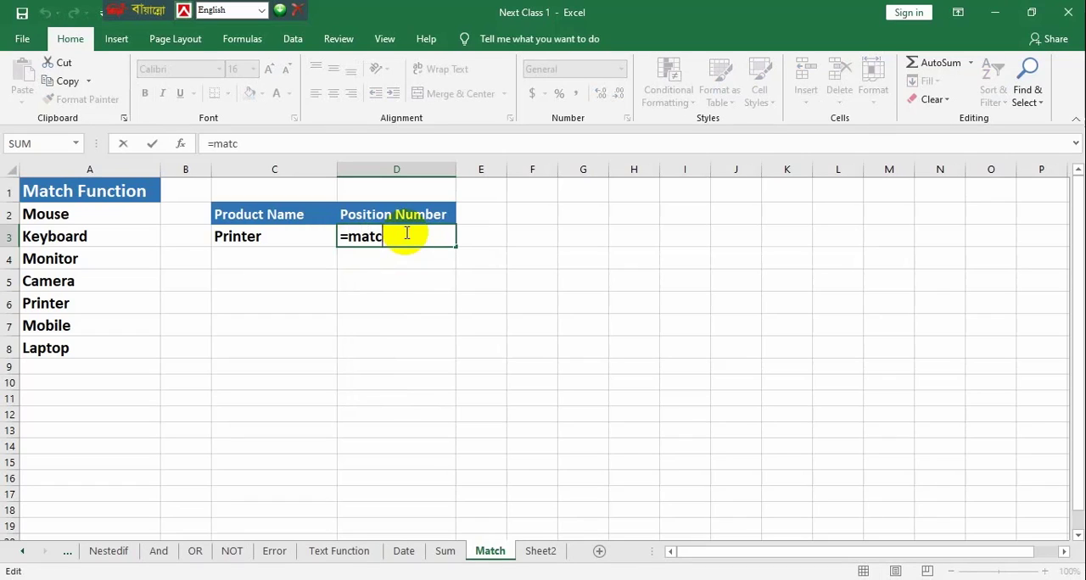
text(h)
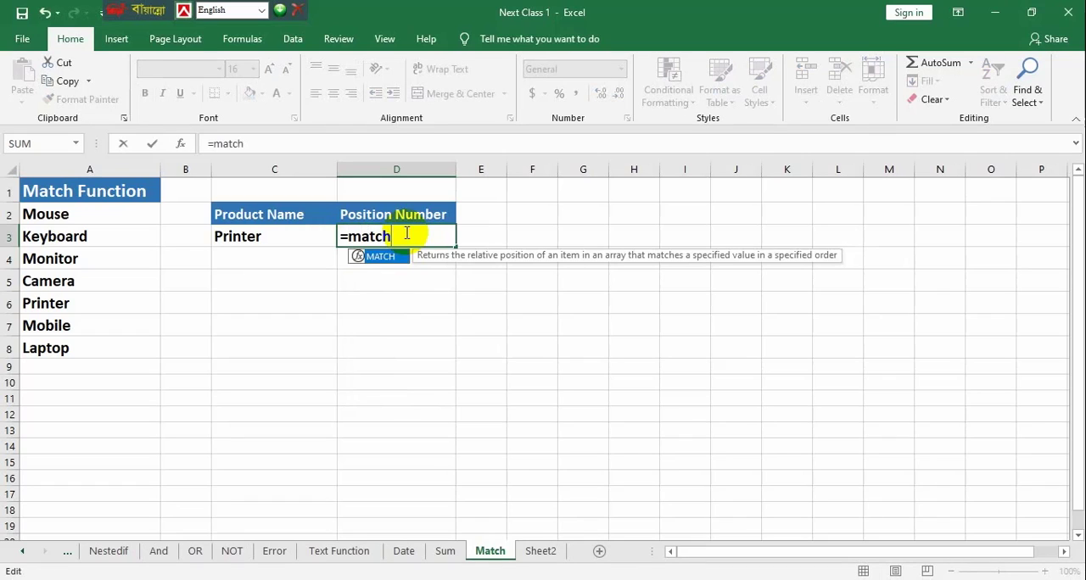
text(()
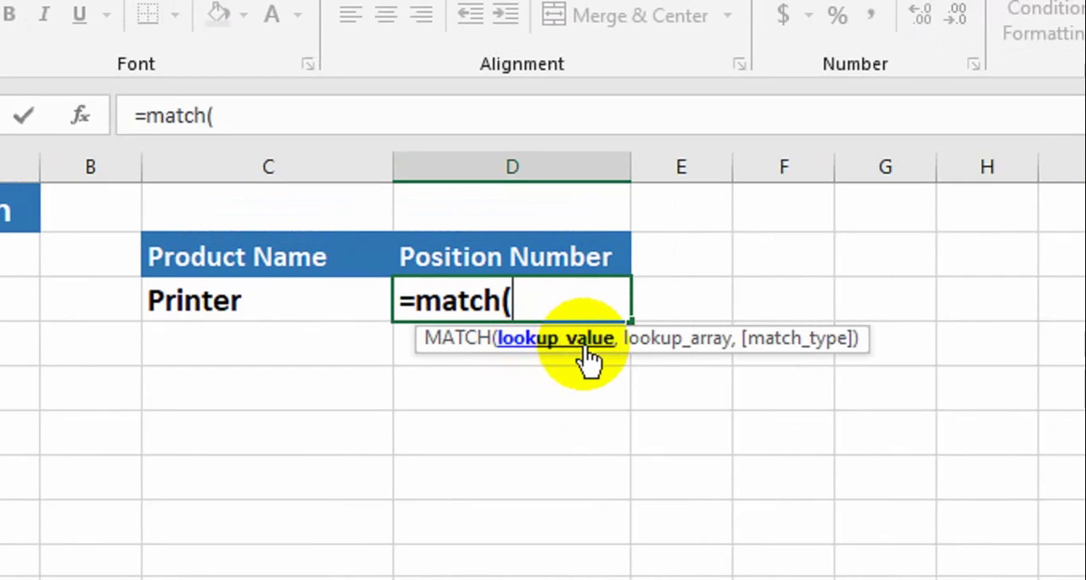
click(312, 302)
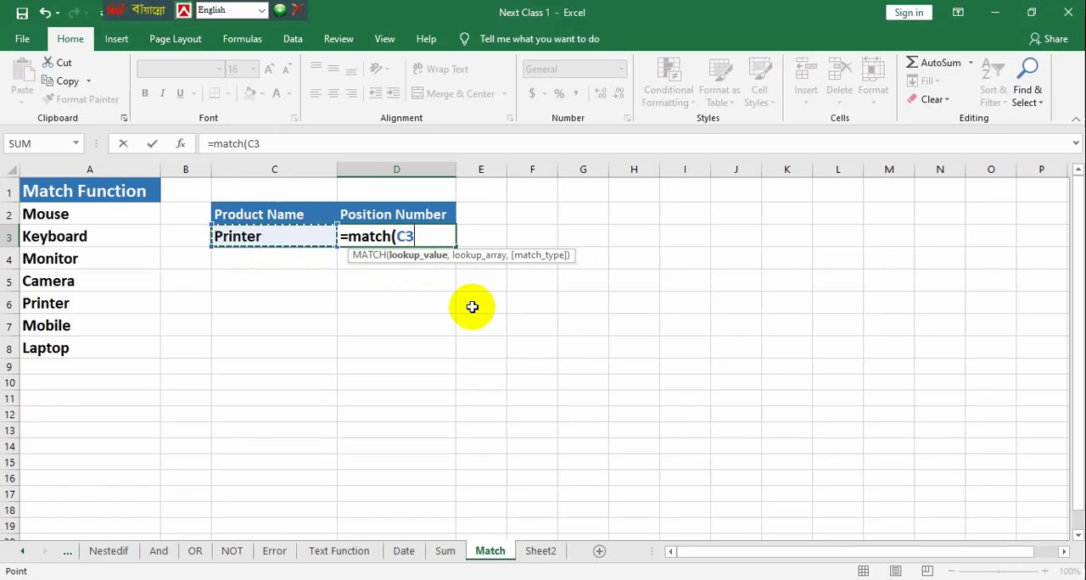
Complete the MATCH formula in D3 with A2:A8 as the lookup array and 0 (exact match) as the match type
text(,)
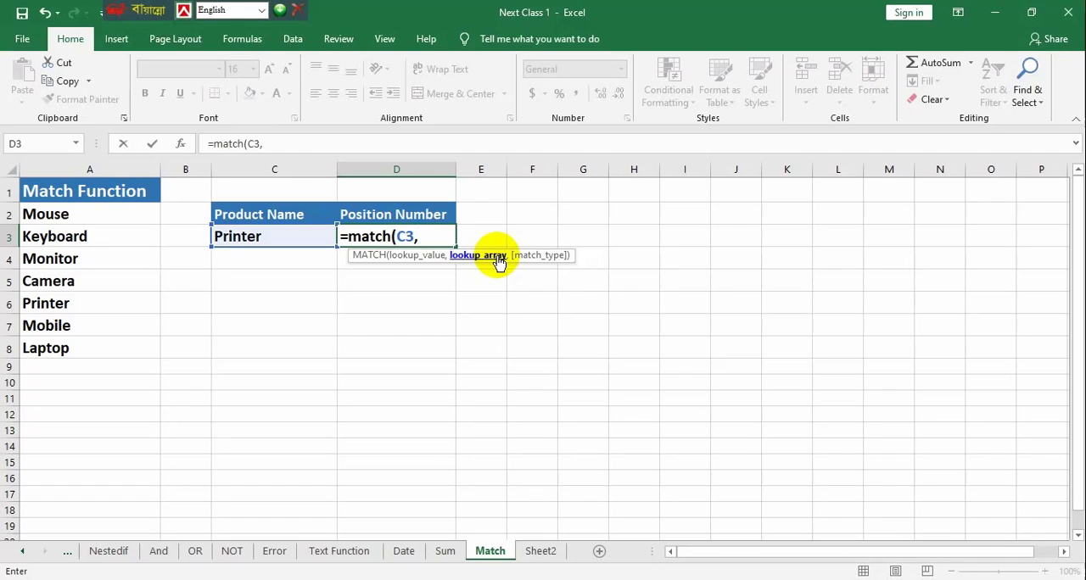
drag(68, 214, 73, 354)
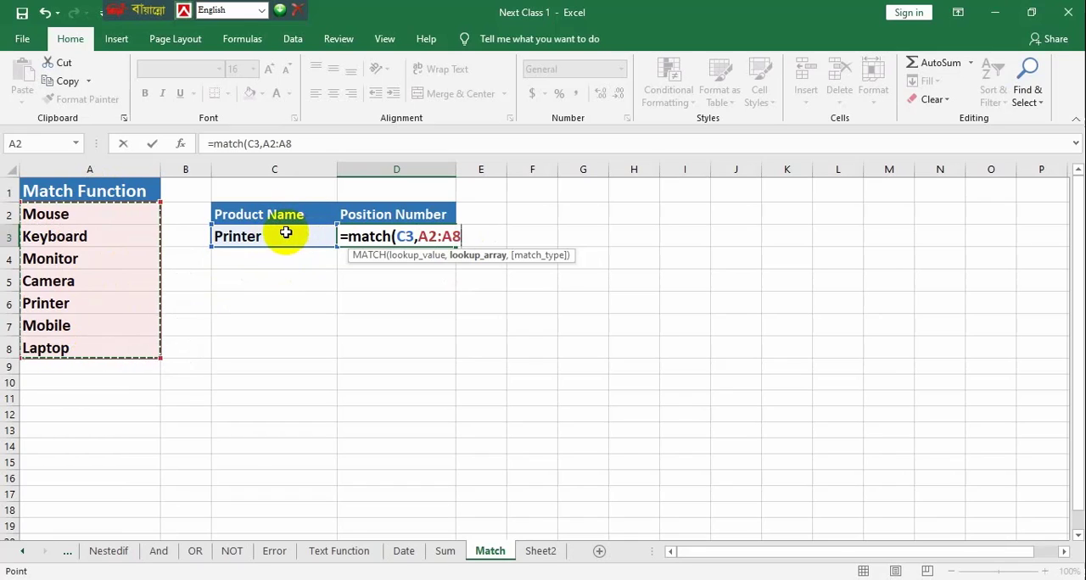
text(,)
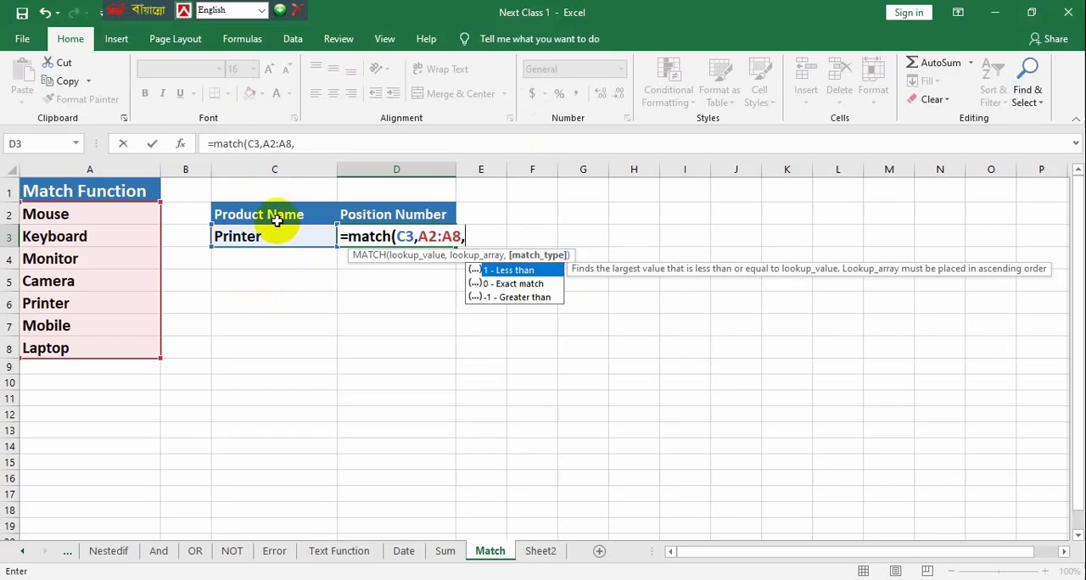
double_click(508, 284)
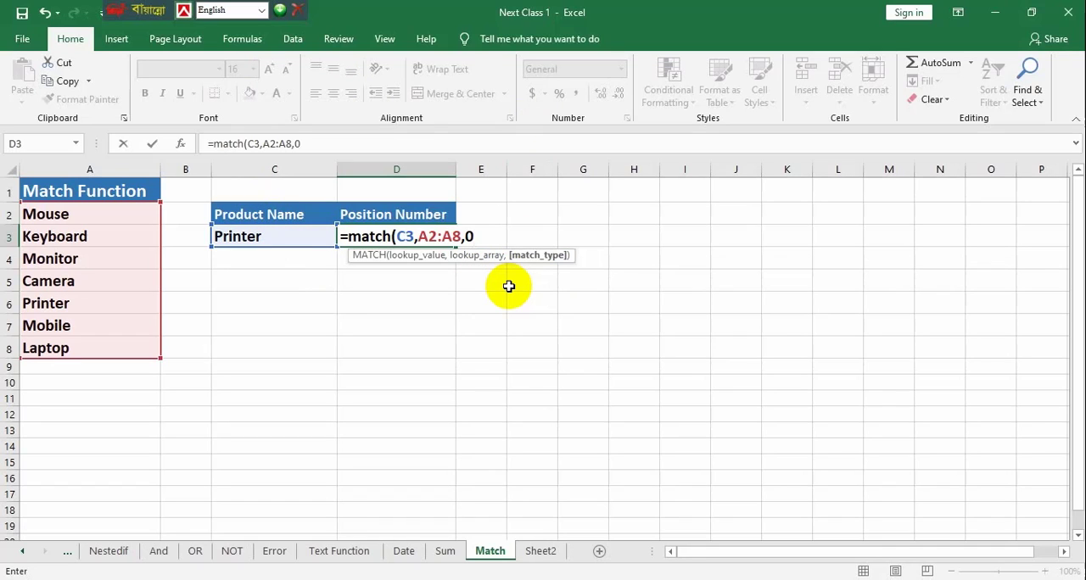
text())
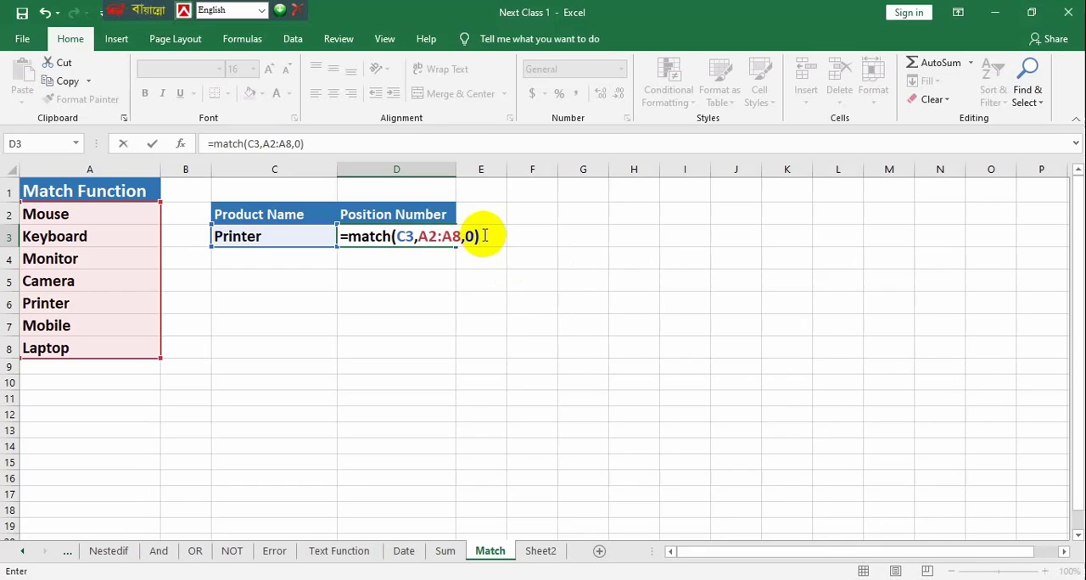
key(Return)
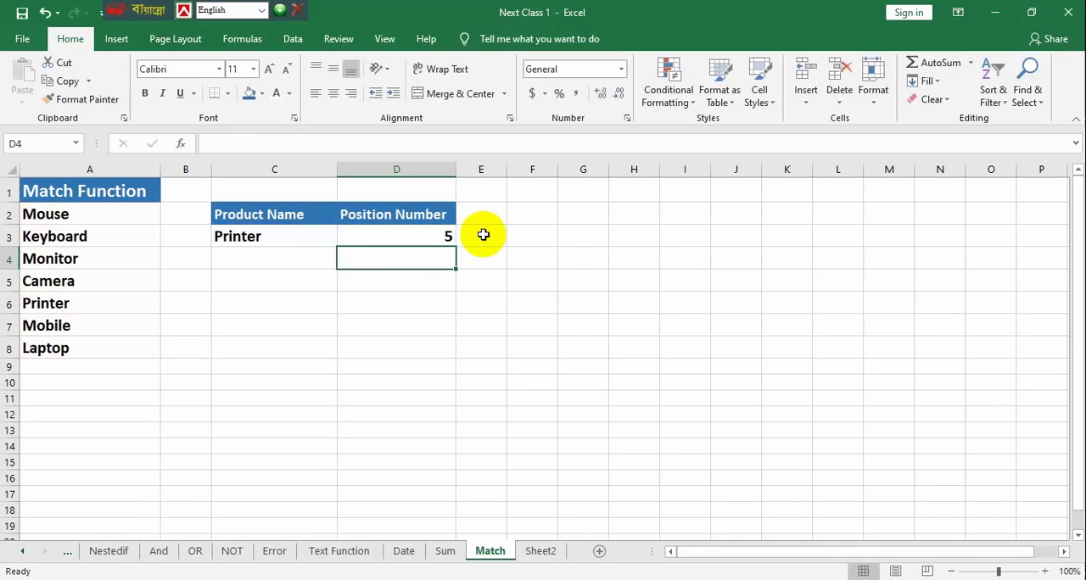
Check the position number in D3 by counting down the product list from Mouse to Printer
click(410, 237)
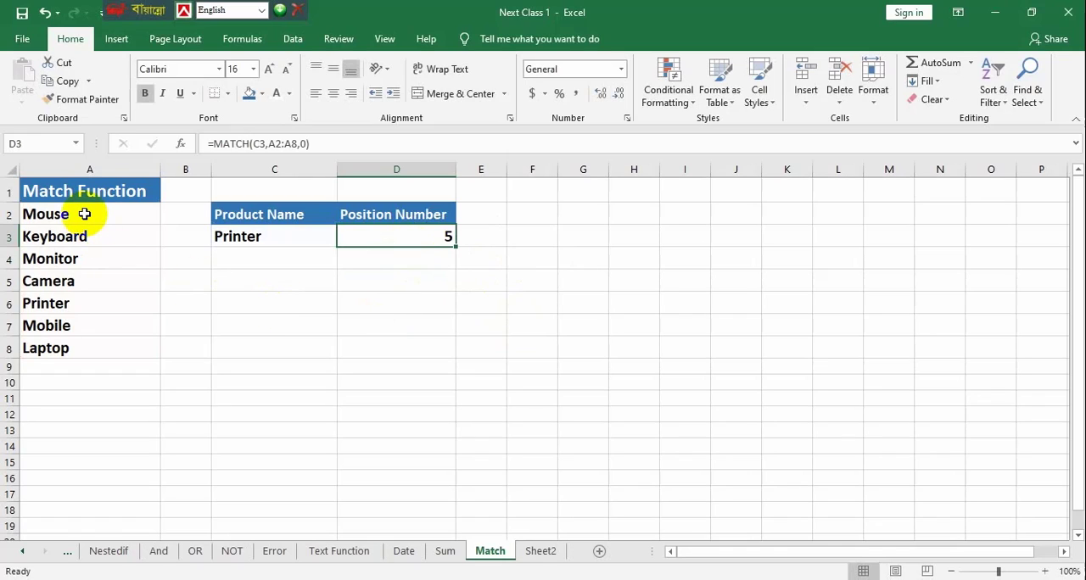
drag(79, 214, 14, 308)
click(22, 309)
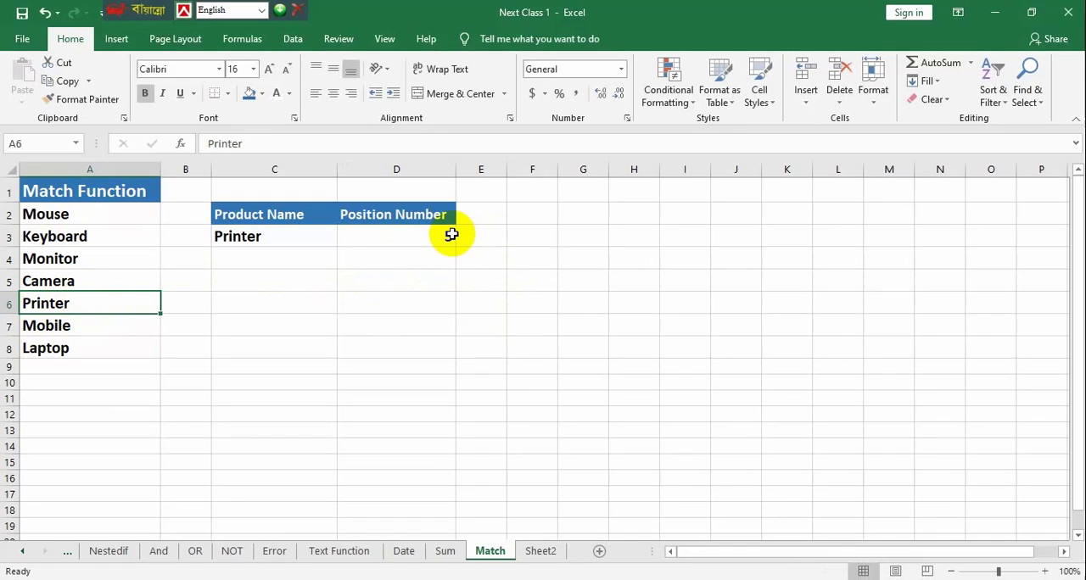
Replace the product name in C3 with Camera, copied from A5 in the product list
click(240, 236)
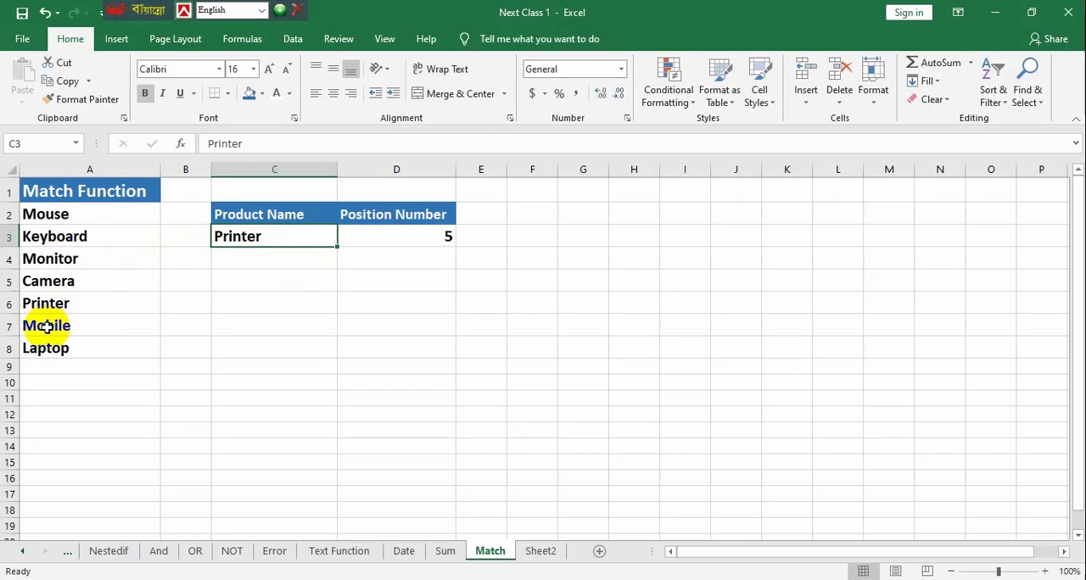
click(68, 281)
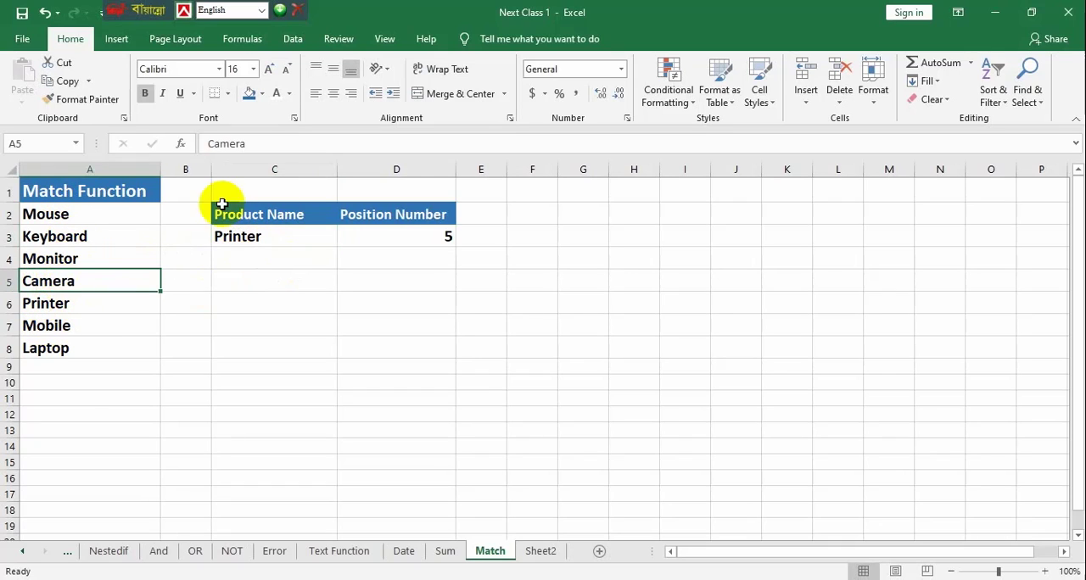
click(61, 81)
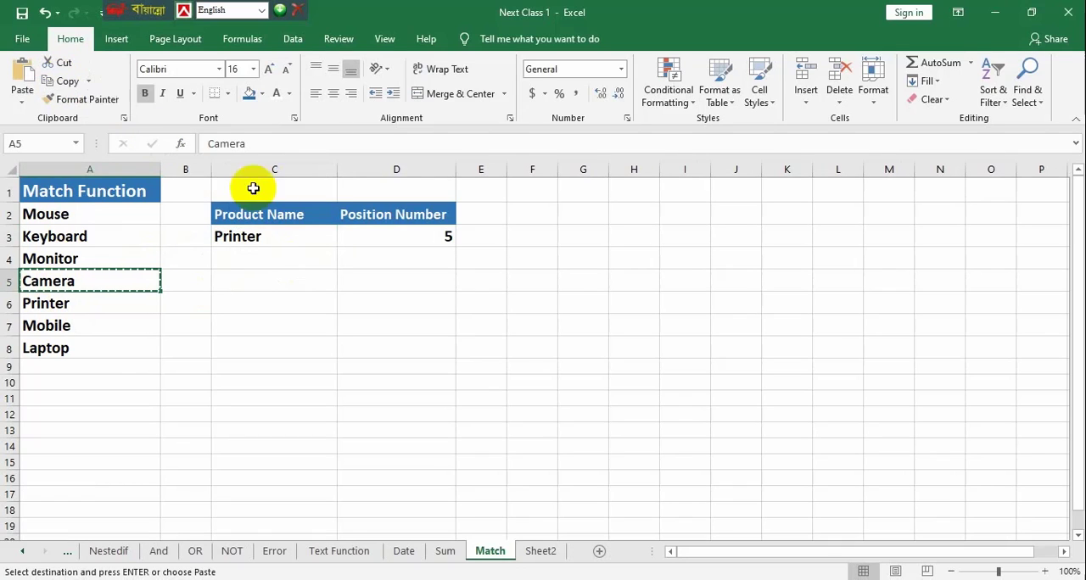
click(255, 237)
click(23, 74)
click(429, 343)
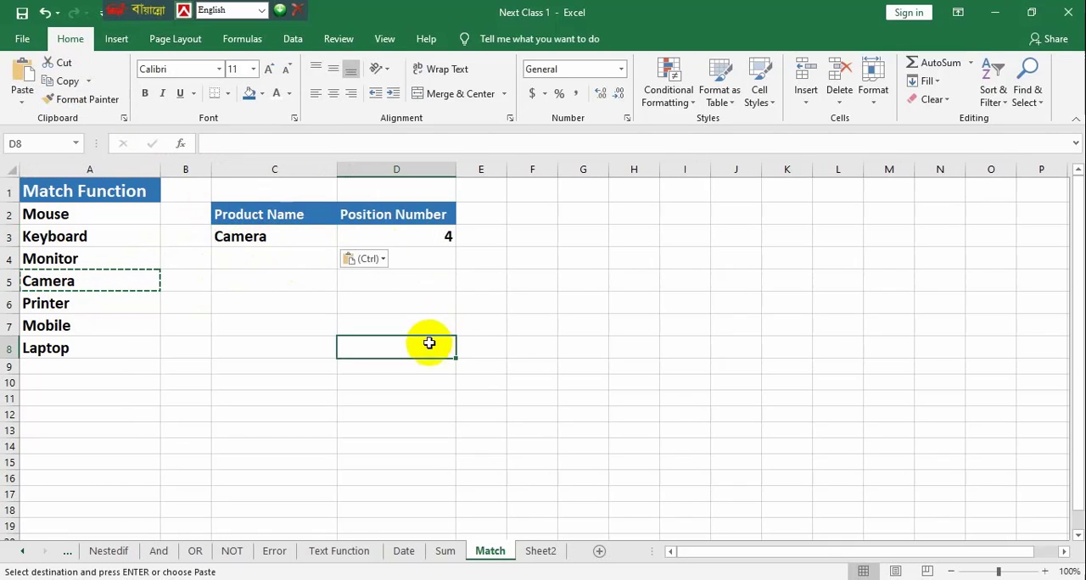
click(398, 329)
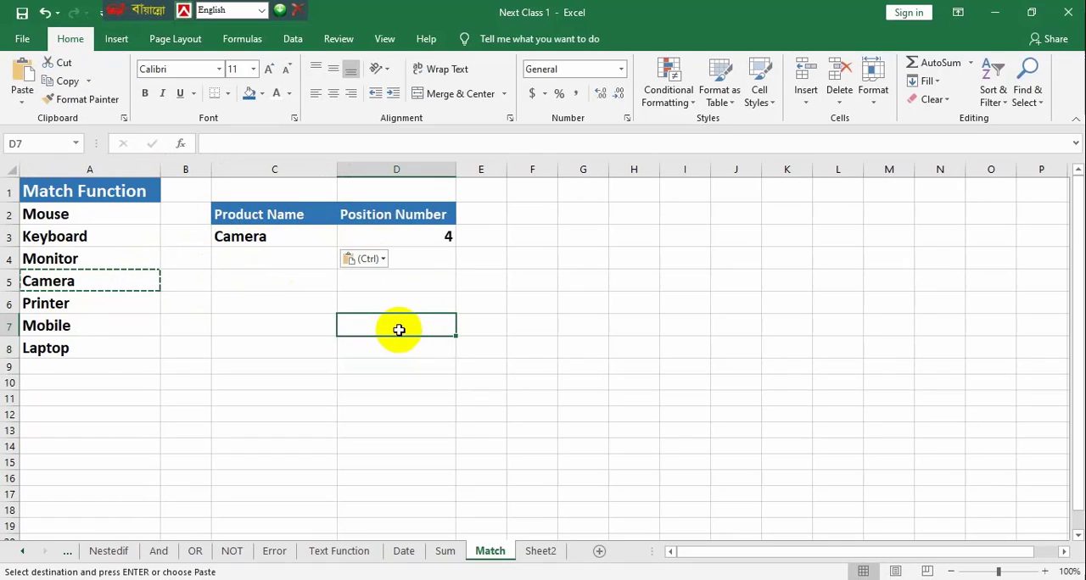
key(Escape)
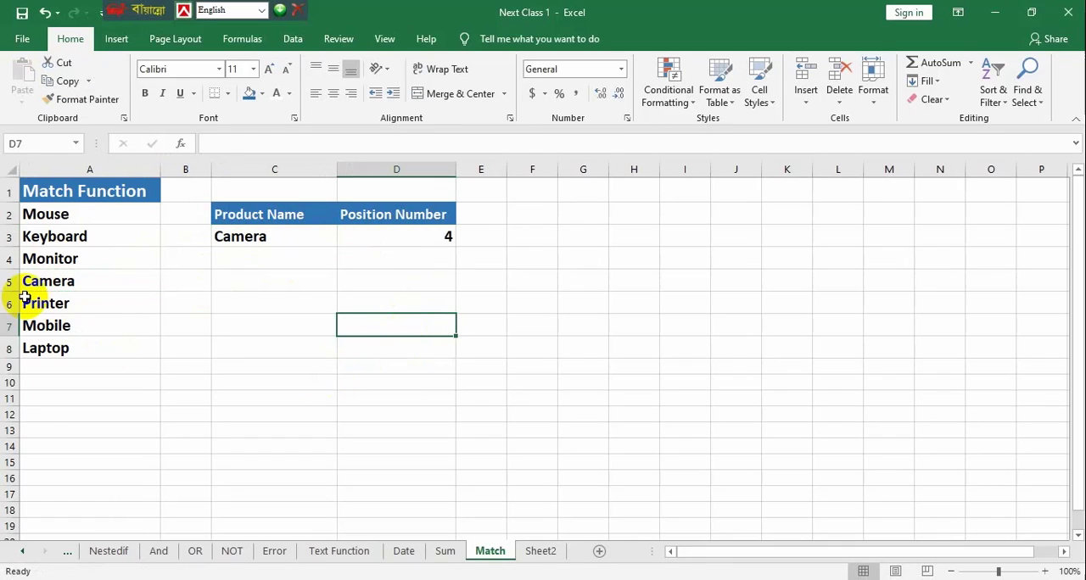
Count down the product list from Mouse to Camera to verify the position number
click(45, 218)
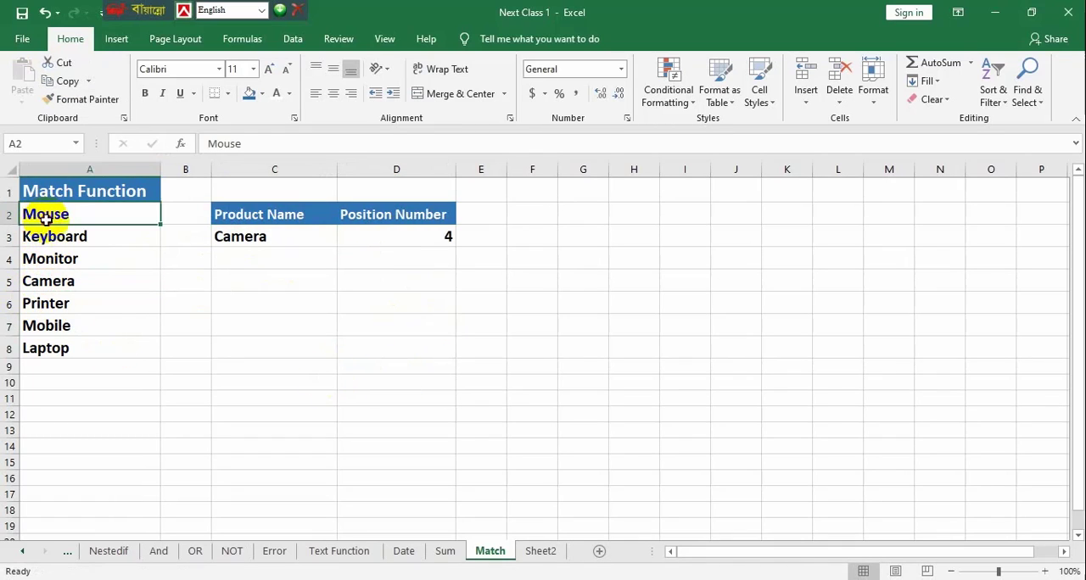
drag(45, 218, 65, 279)
click(68, 280)
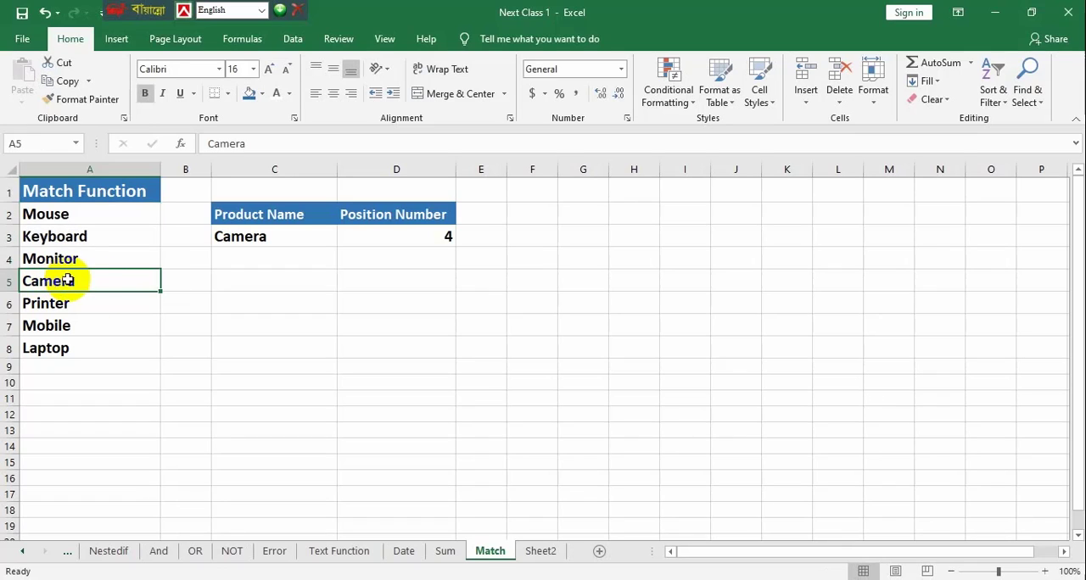
Review the lookup value, lookup array and match type arguments of the MATCH formula in D3, keeping the formula as is
double_click(429, 231)
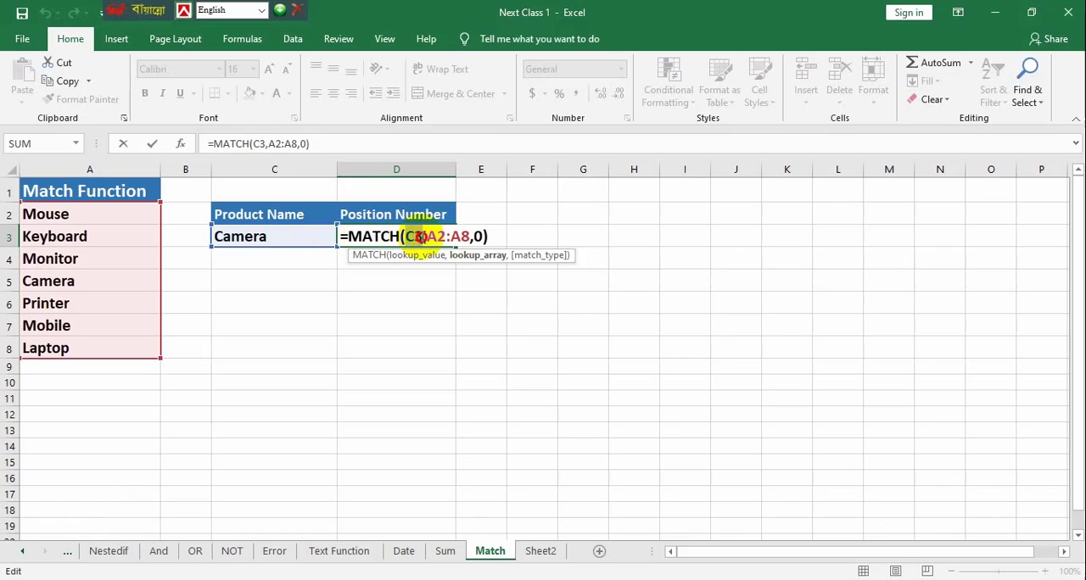
double_click(418, 236)
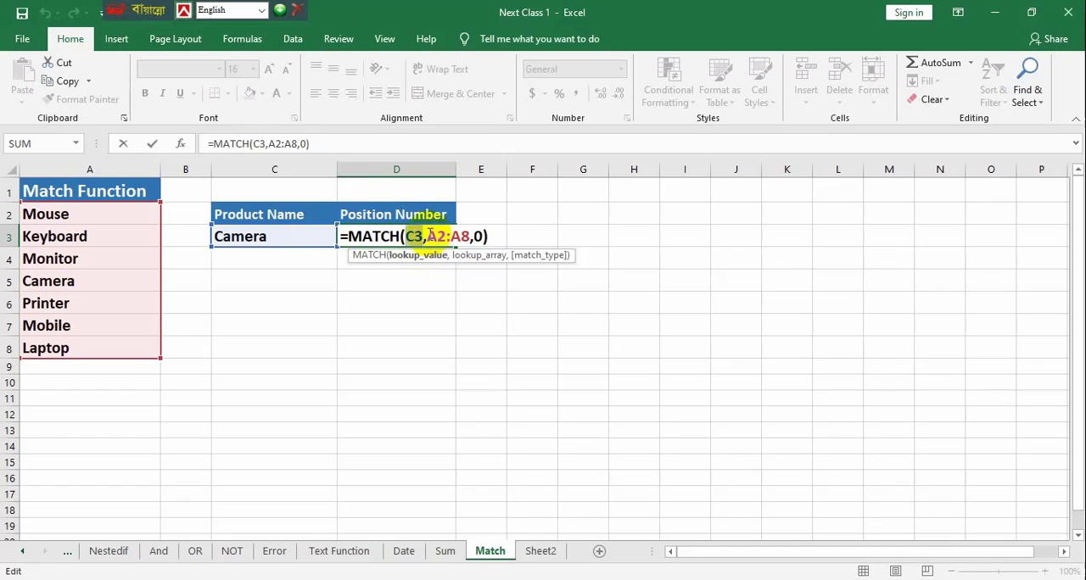
click(429, 236)
drag(470, 237, 426, 237)
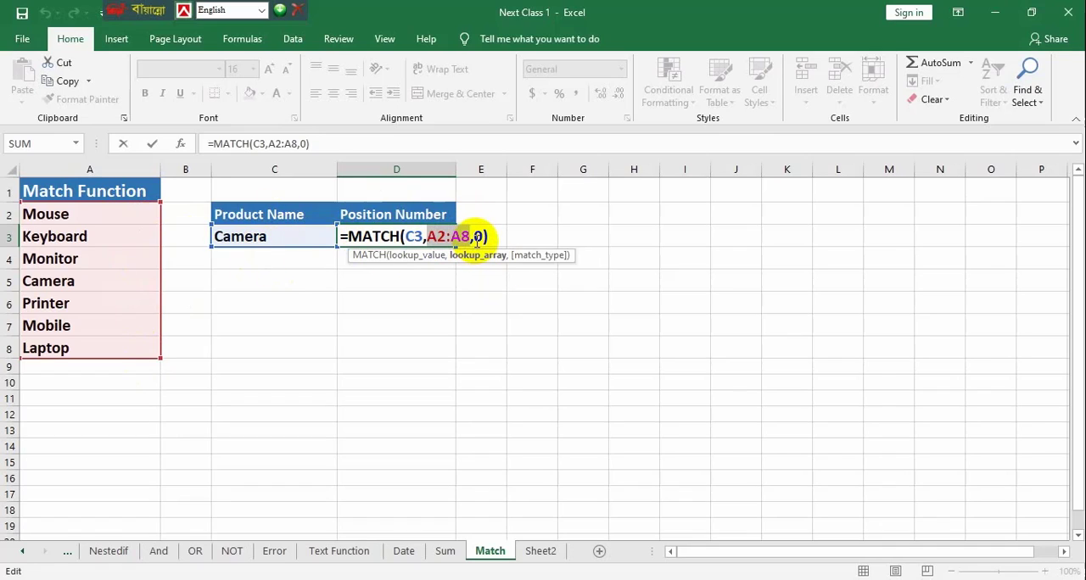
click(477, 238)
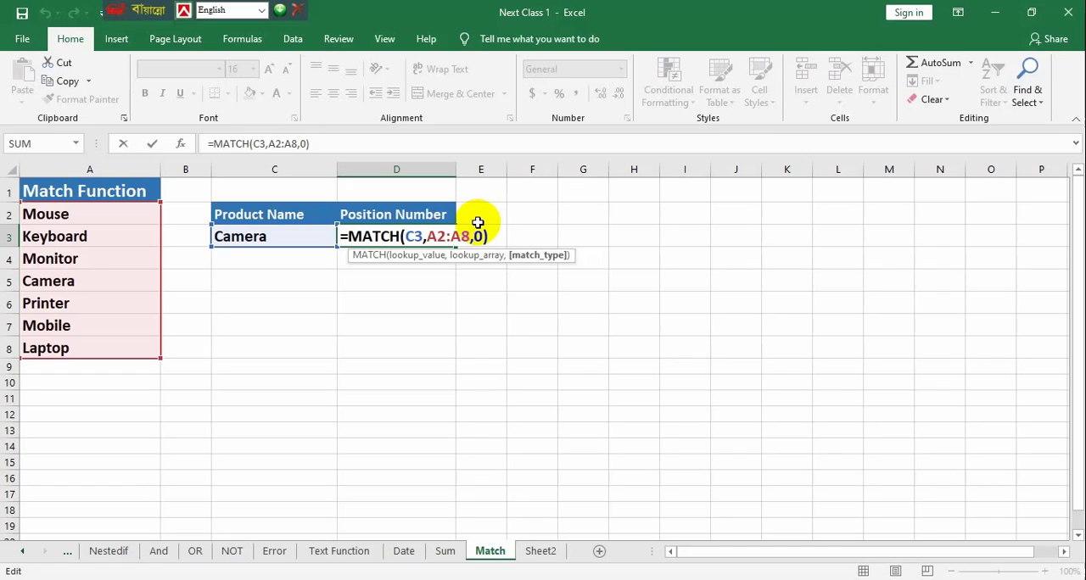
key(Return)
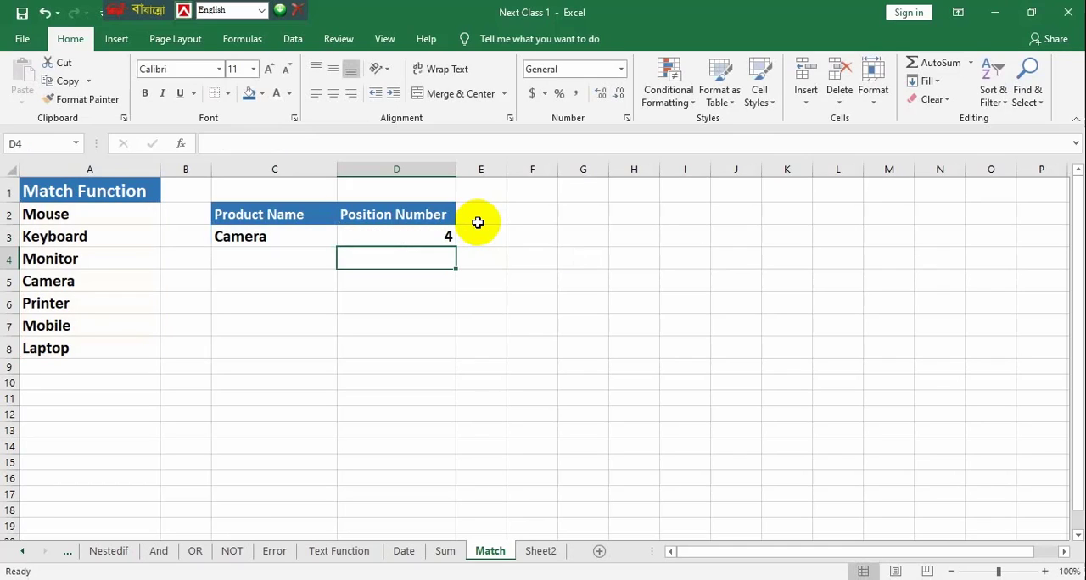